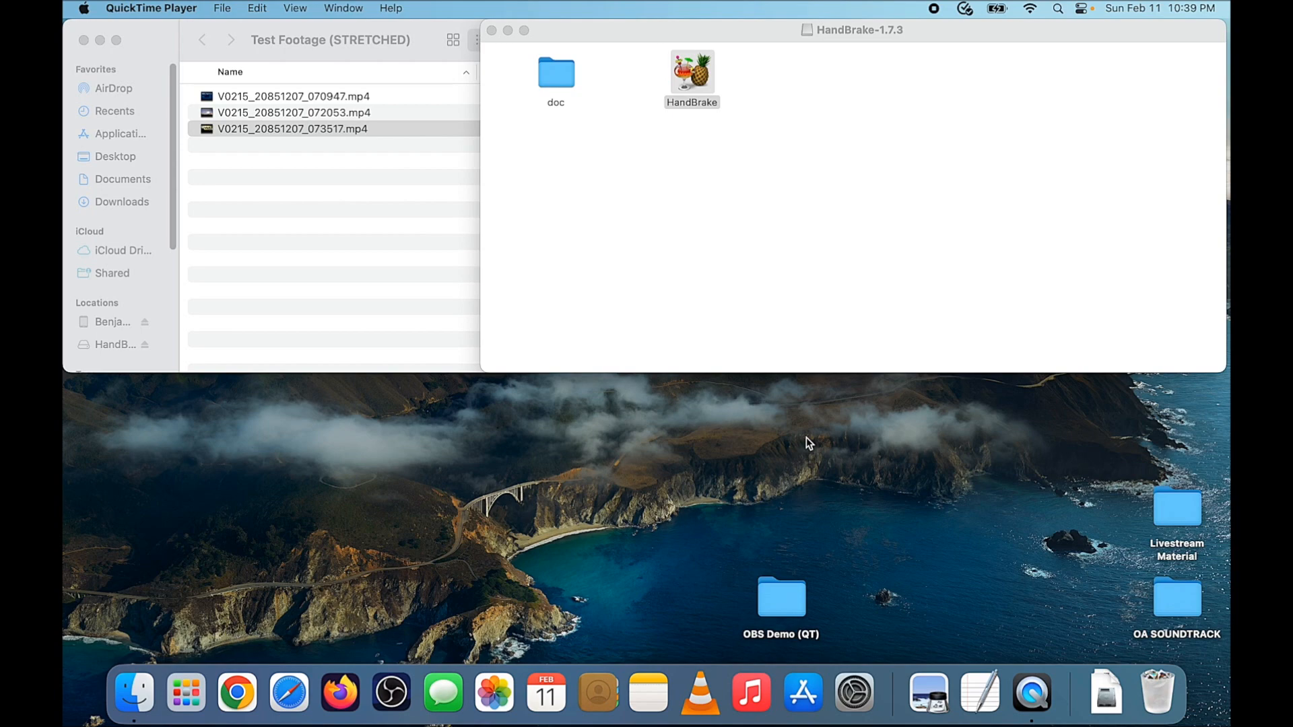
# Open V0215_20851207_073517.mp4 in the video player, scrub ahead to preview it, and close the player
pyautogui.doubleClick(414, 132)
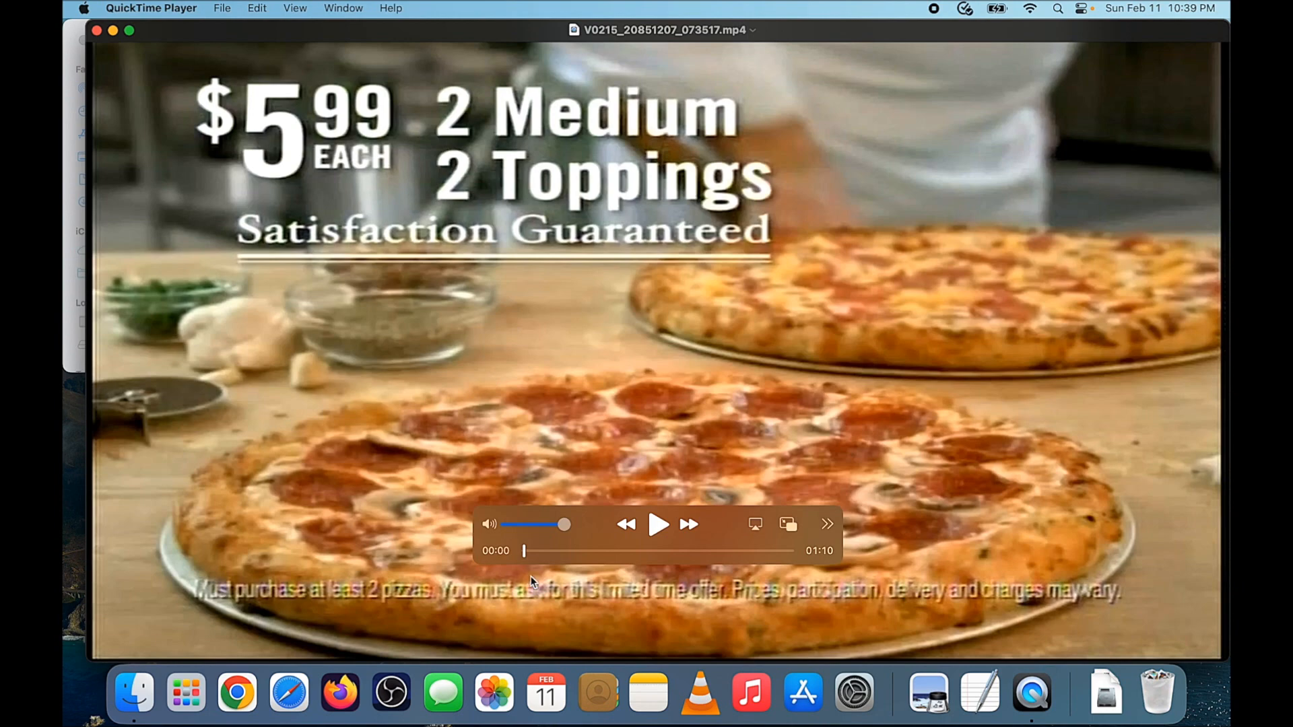
pyautogui.moveTo(527, 551); pyautogui.dragTo(561, 556)
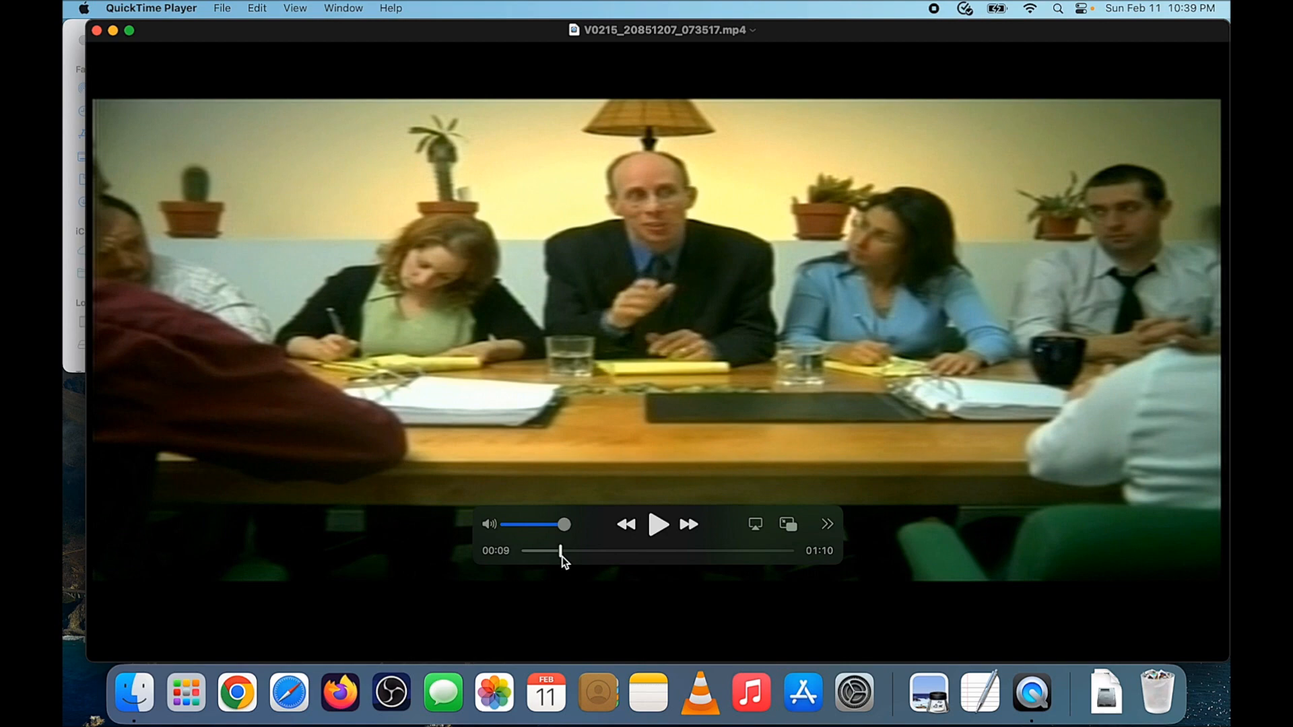
pyautogui.click(96, 30)
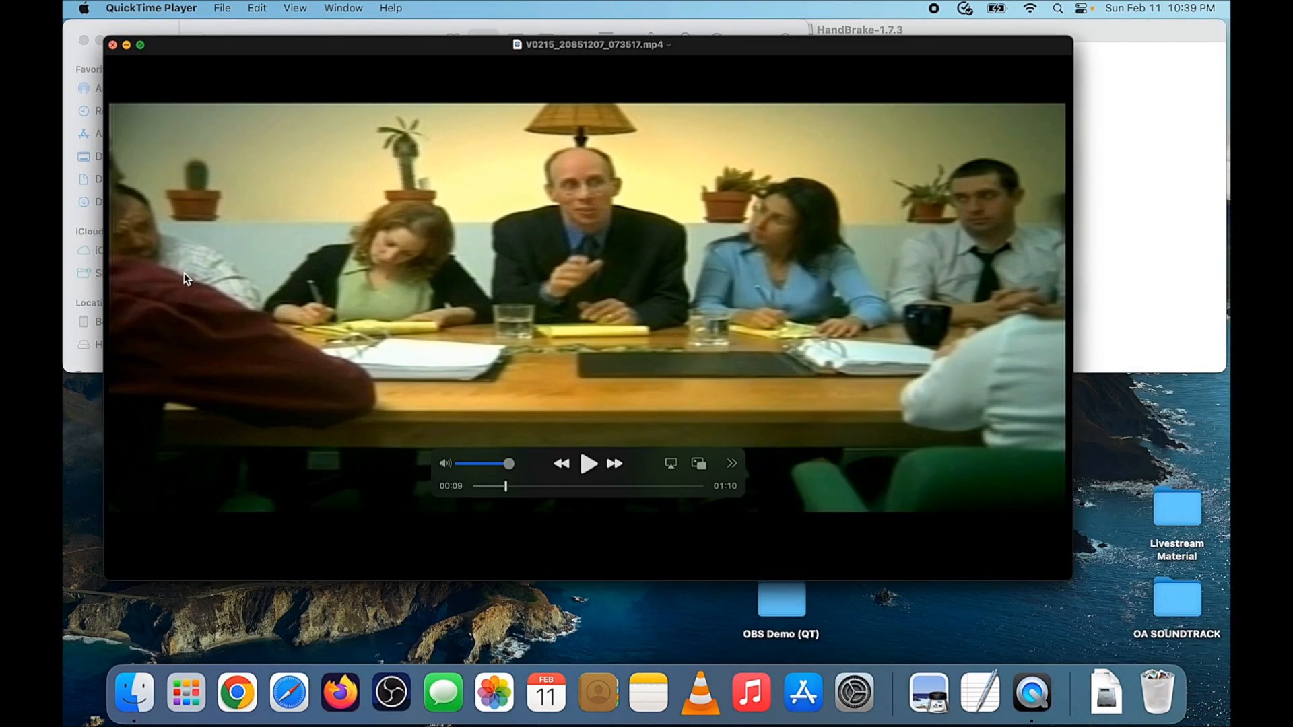
pyautogui.click(879, 195)
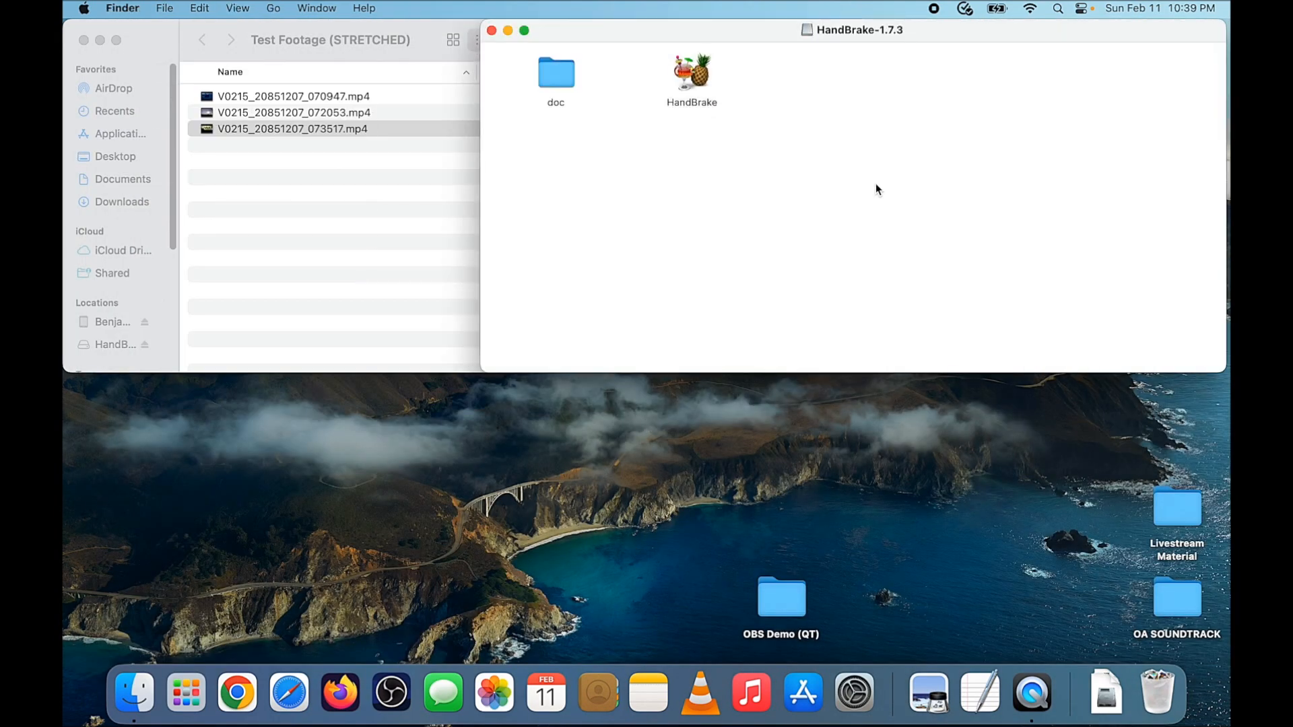
# Launch HandBrake and open V0215_20851207_073517.mp4 from Test Footage (STRETCHED) as the source
pyautogui.click(689, 67)
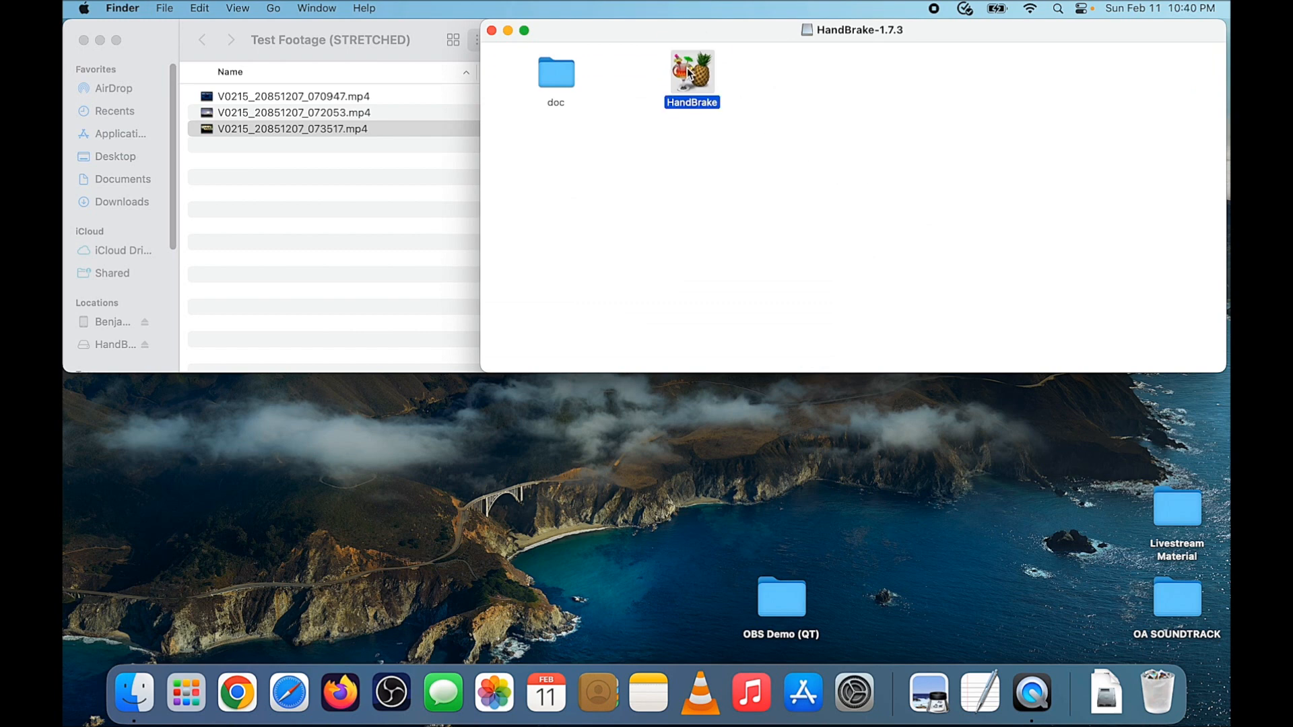
pyautogui.doubleClick(688, 67)
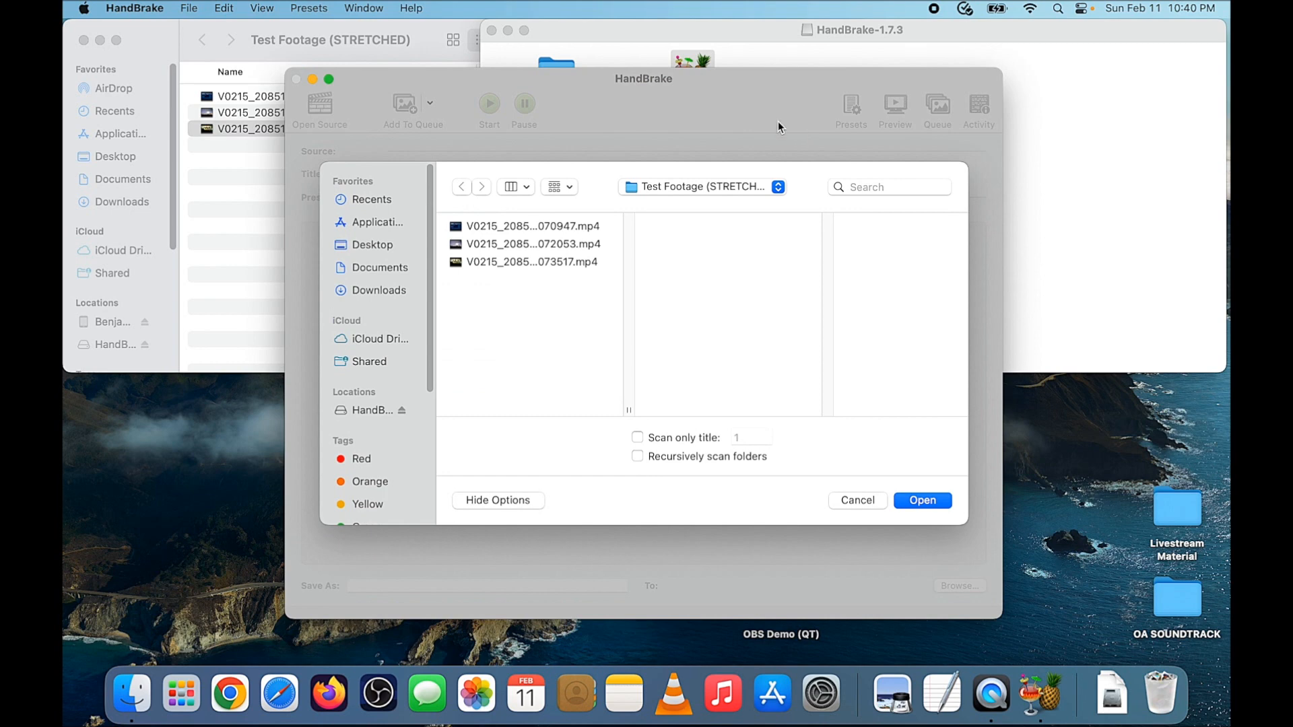
pyautogui.click(508, 263)
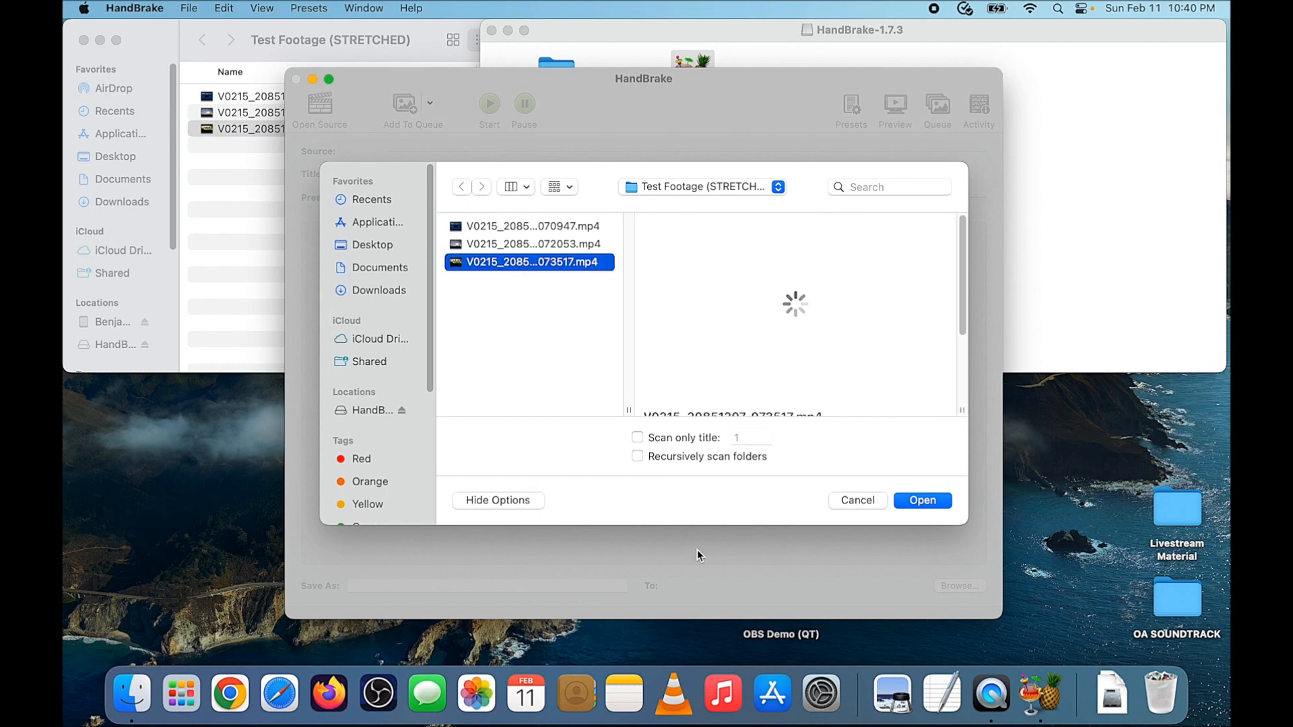
pyautogui.moveTo(774, 317)
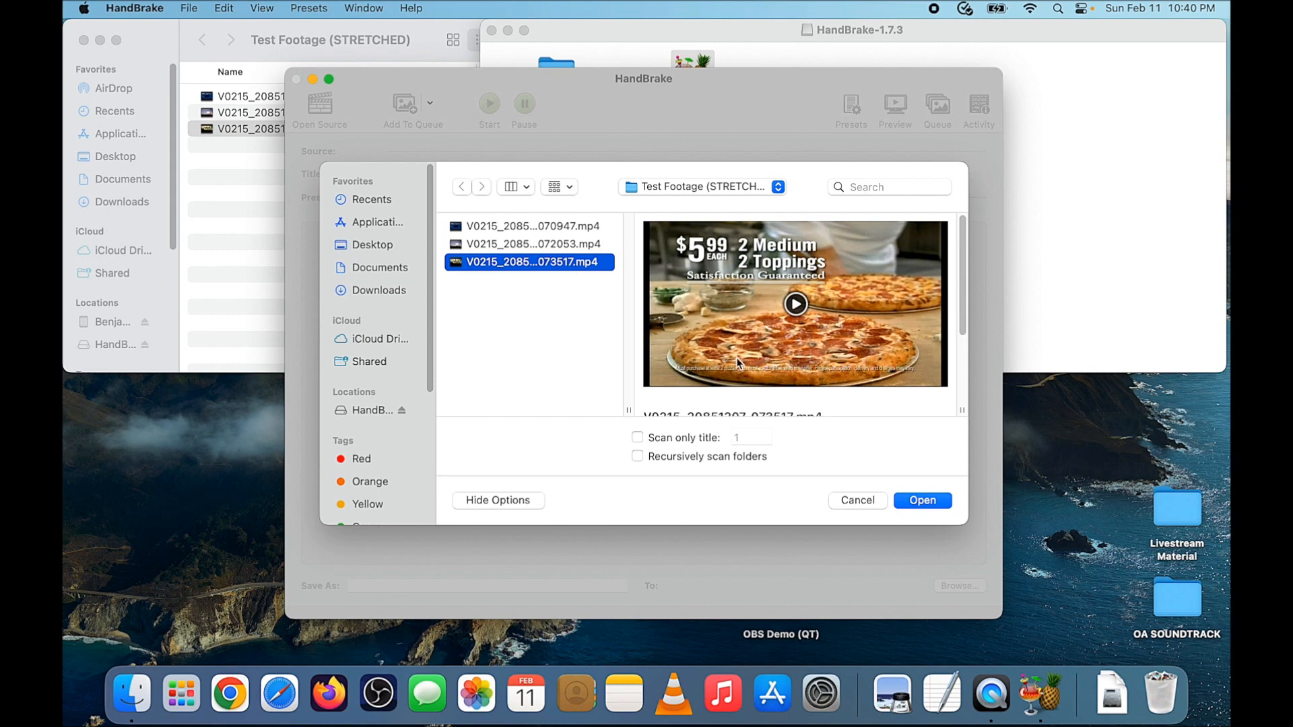
pyautogui.moveTo(964, 302); pyautogui.dragTo(963, 377)
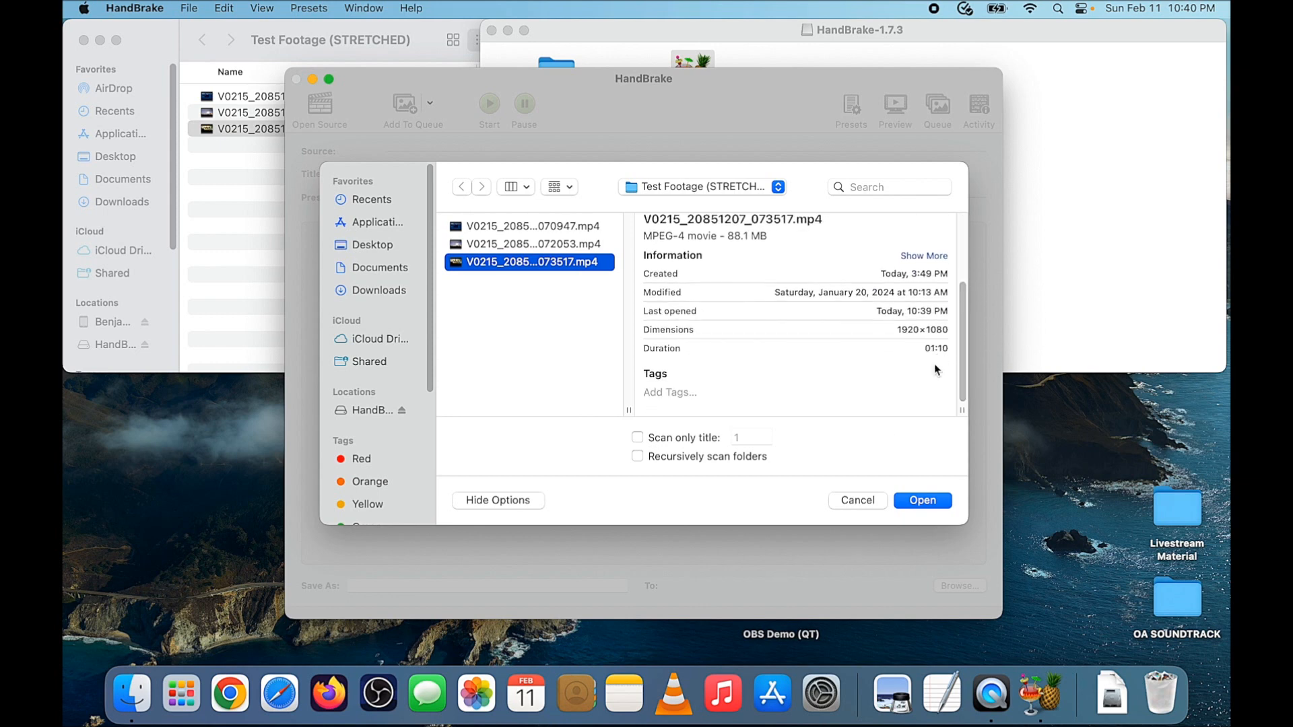
pyautogui.click(923, 501)
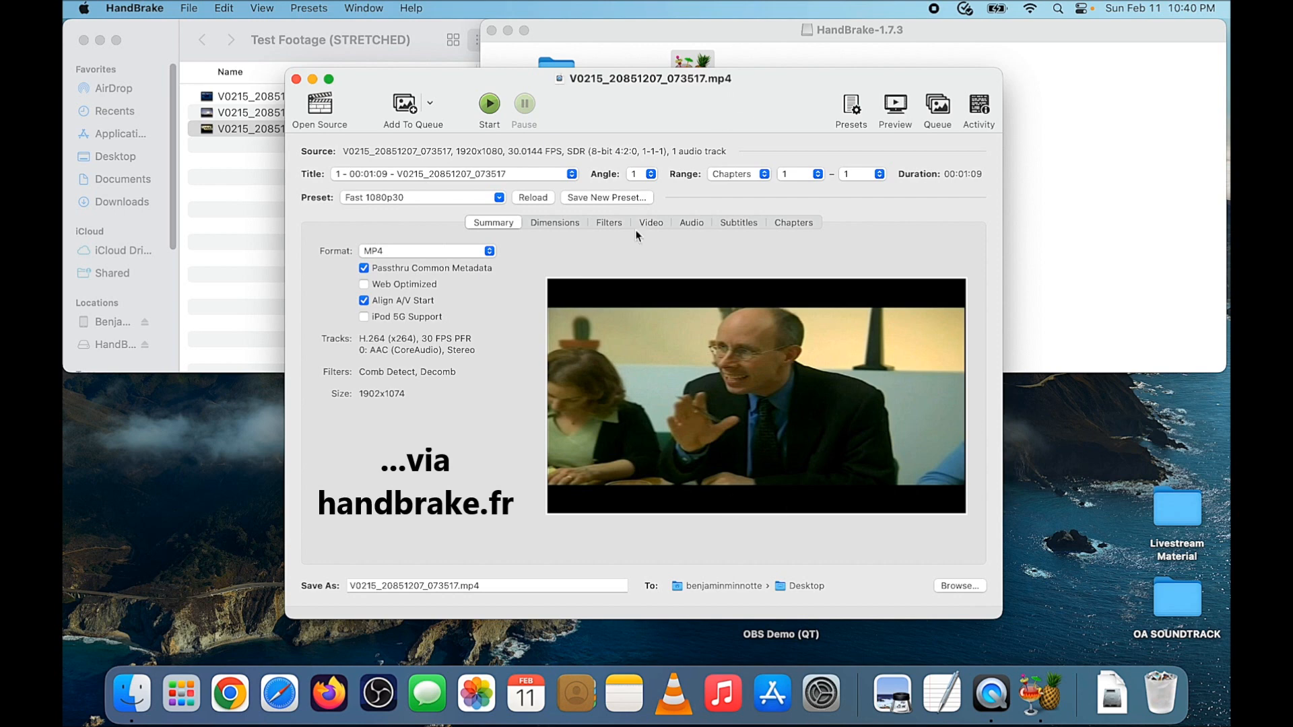
# In Dimensions, set Cropping to Custom with all four edges at 0 and turn Anamorphic off
pyautogui.moveTo(725, 326)
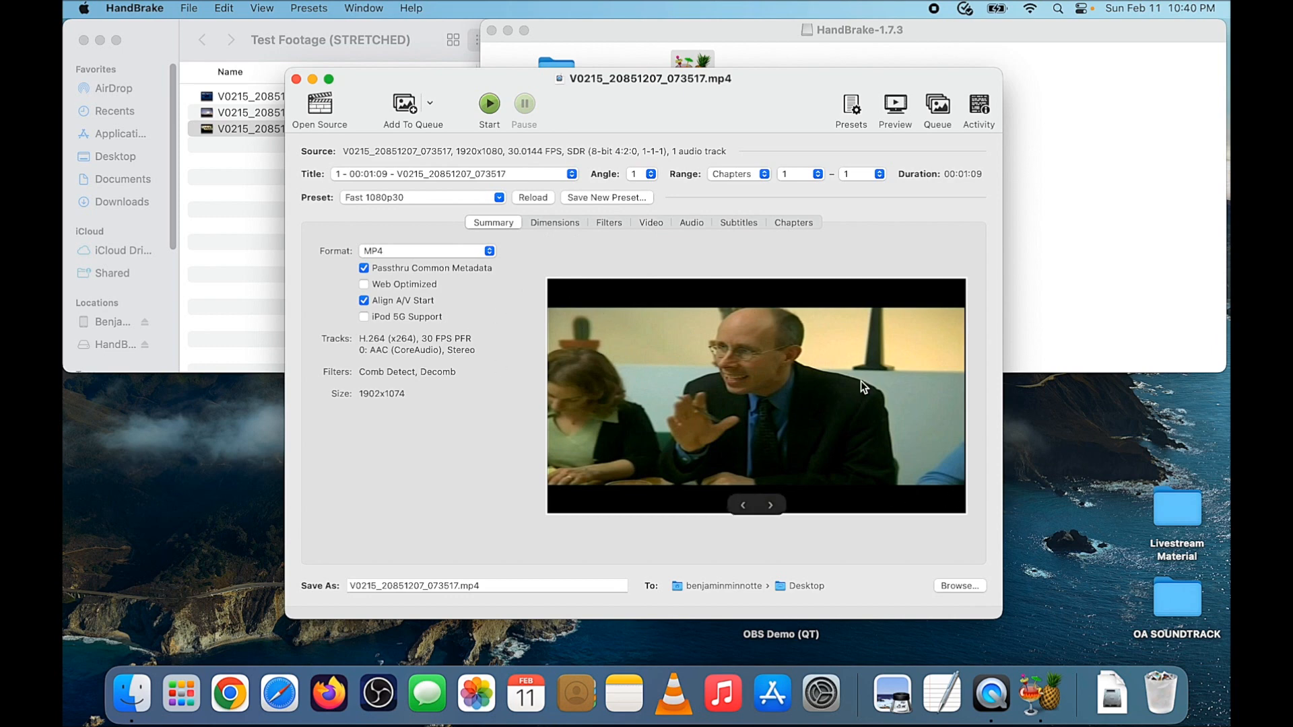
pyautogui.click(563, 222)
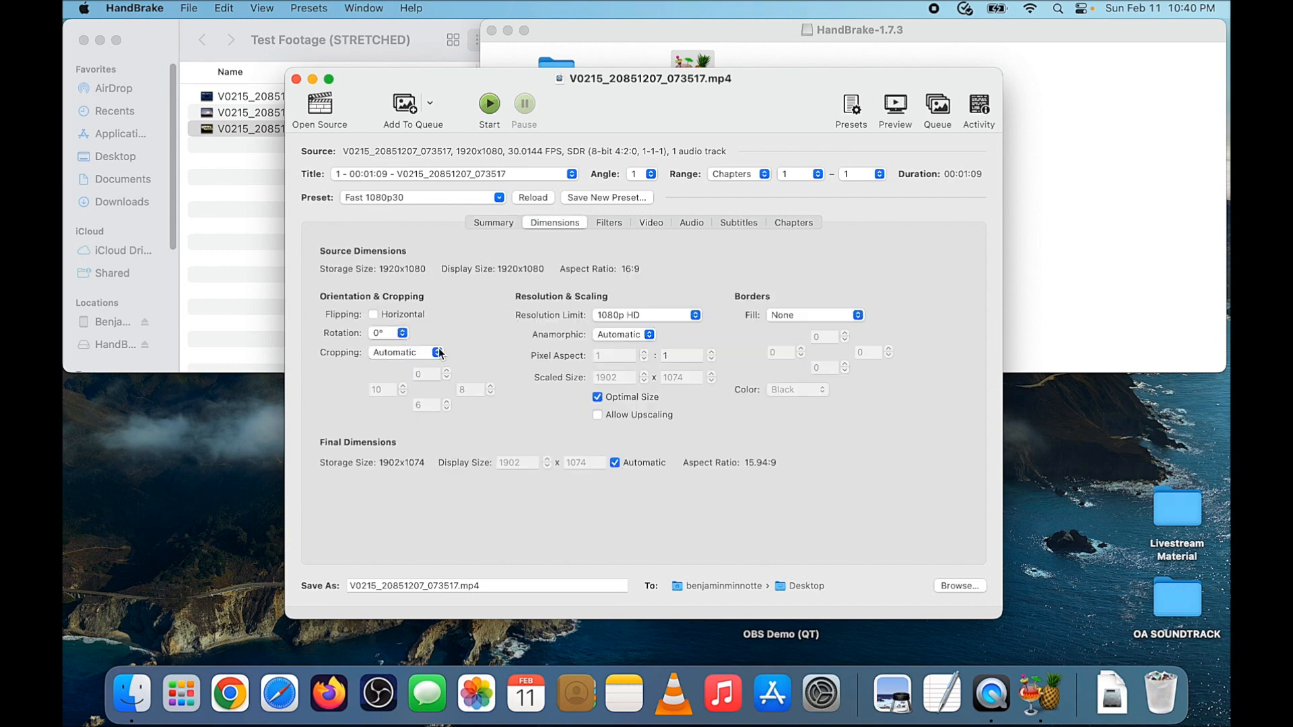
pyautogui.click(437, 352)
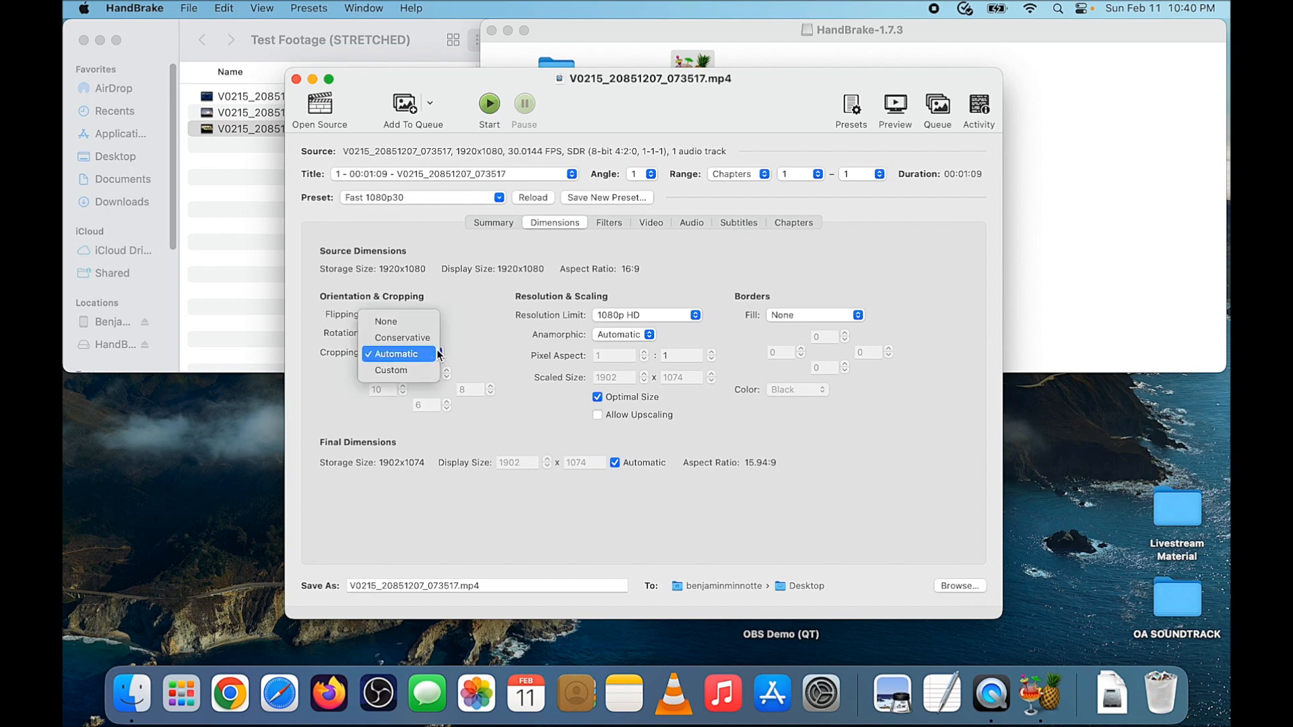
pyautogui.click(413, 374)
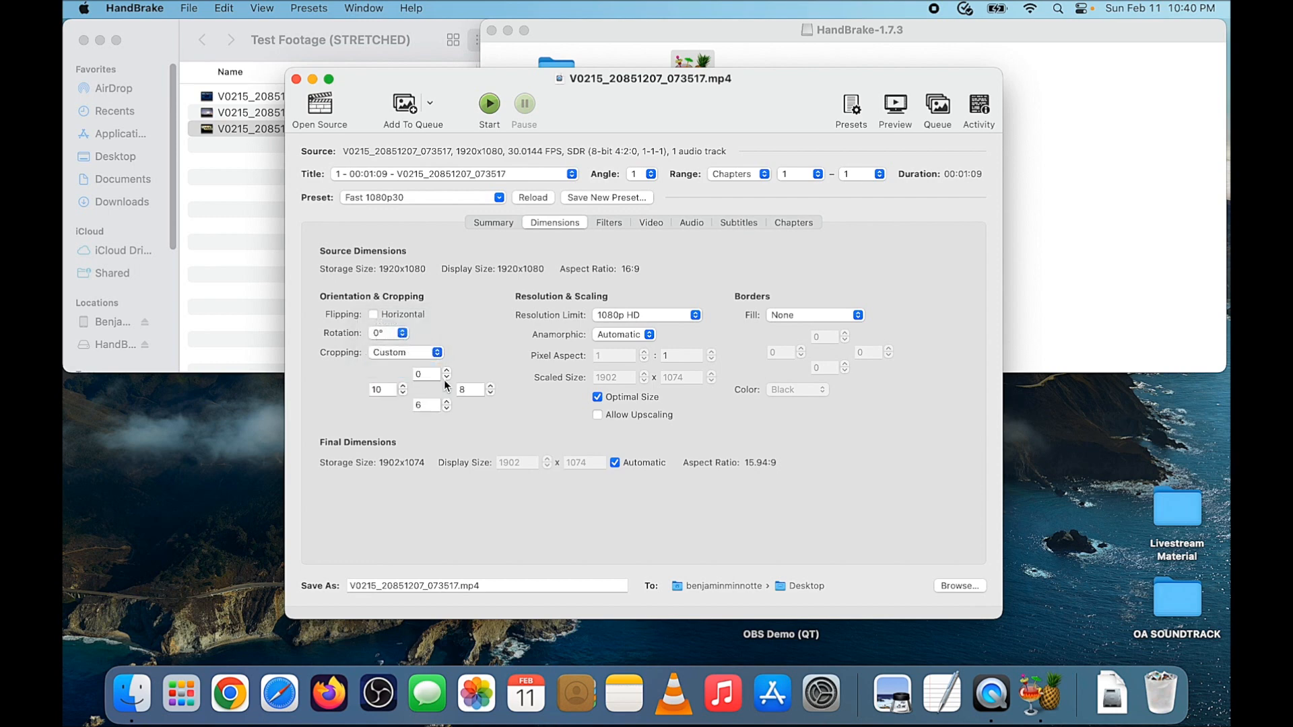
pyautogui.click(389, 391)
pyautogui.click(470, 390)
pyautogui.click(431, 406)
pyautogui.write('0')
pyautogui.click(651, 336)
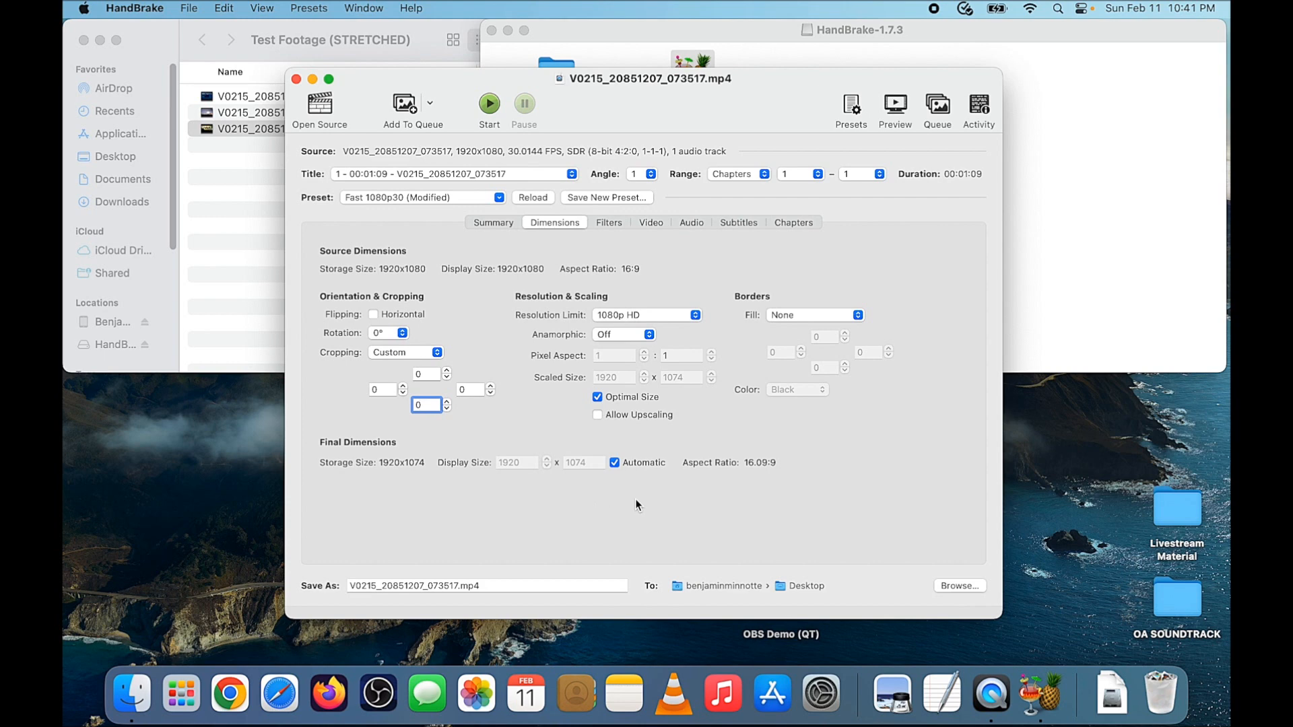
# Disable the automatic display size and set the display width to 1440 for a 1440x1080 output
pyautogui.click(613, 462)
pyautogui.doubleClick(527, 465)
pyautogui.write('144')
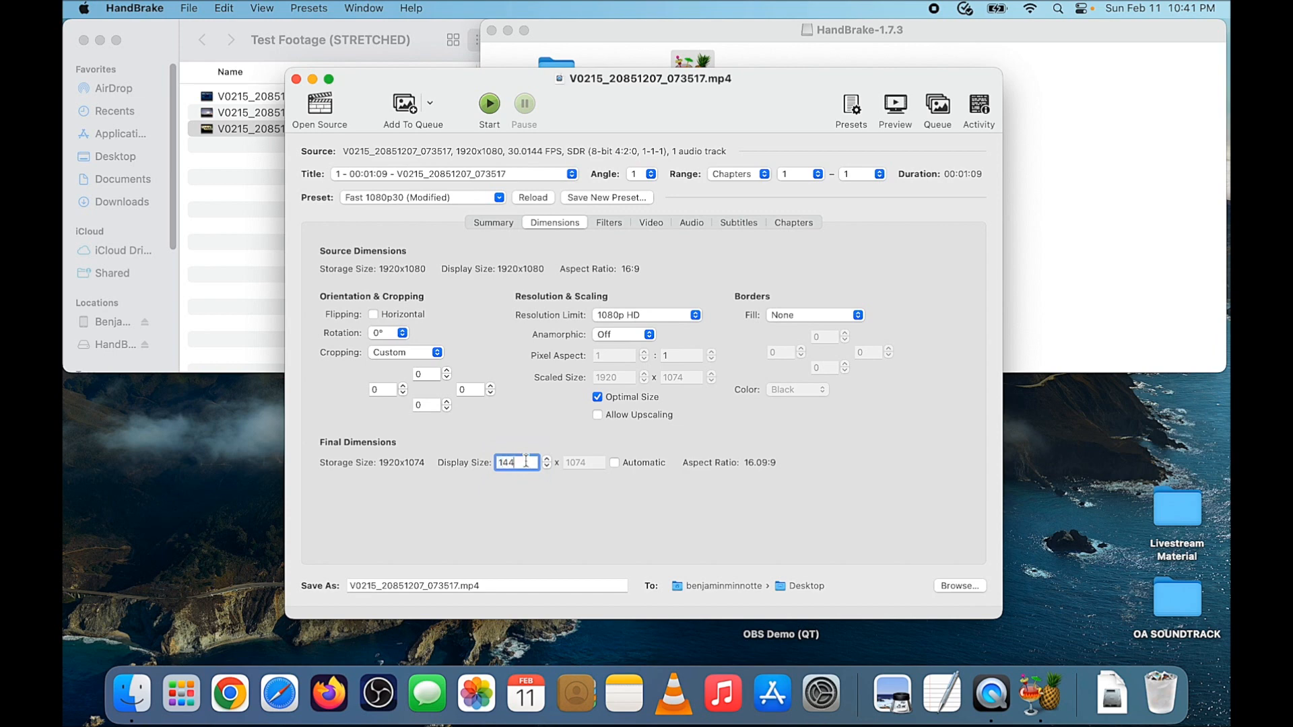
pyautogui.write('0')
pyautogui.click(613, 462)
pyautogui.click(615, 463)
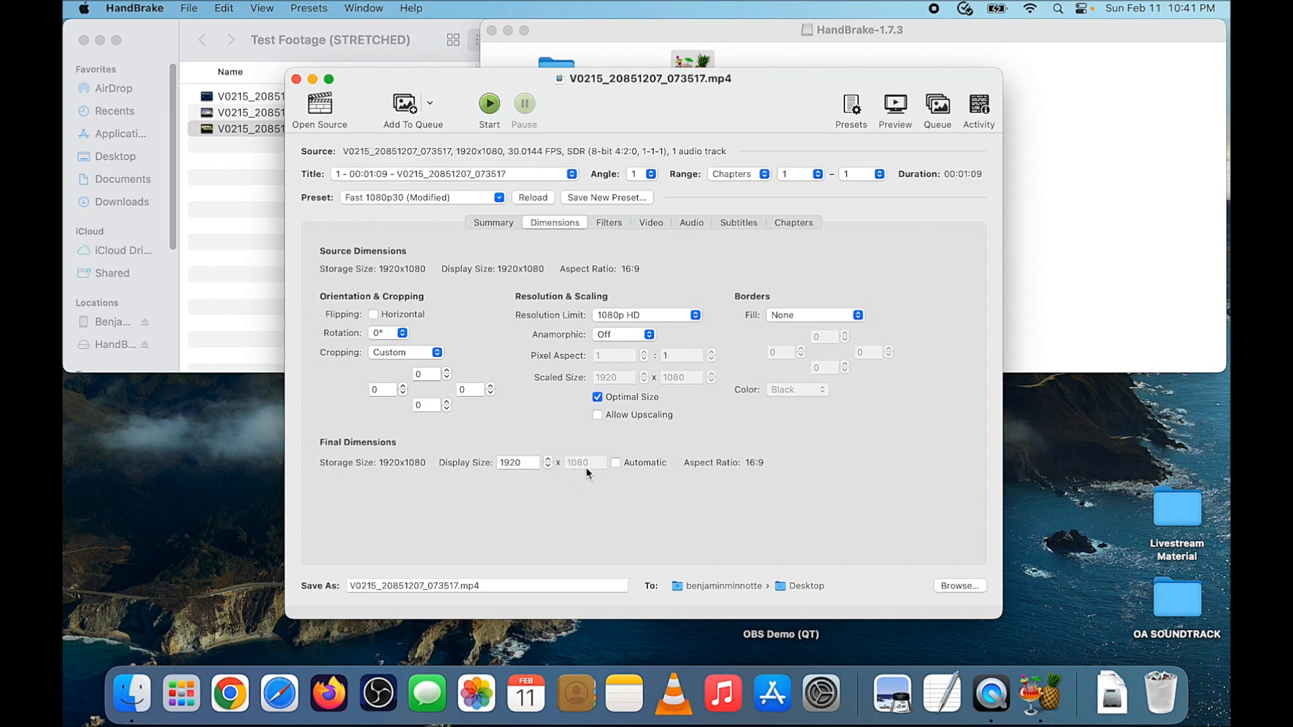
pyautogui.doubleClick(522, 467)
pyautogui.write('144')
# Name the output file test a cute name.mp4 and start the encode
pyautogui.click(459, 587)
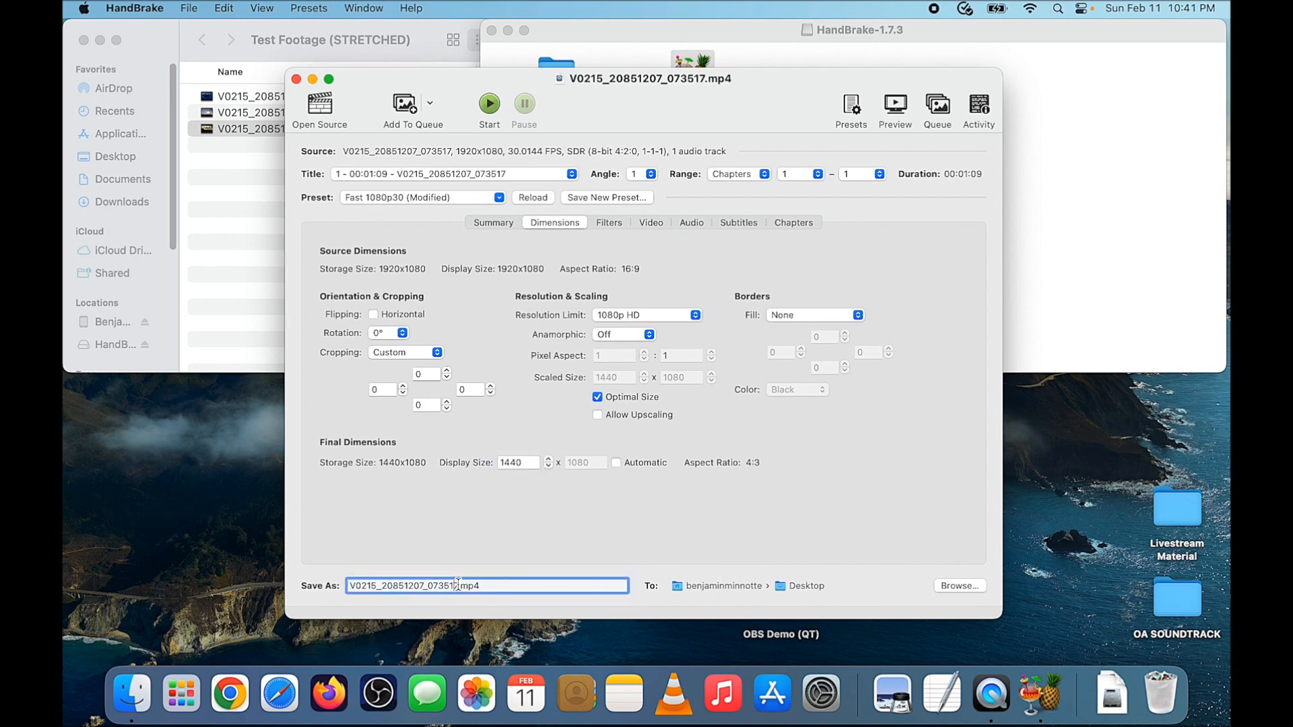
pyautogui.moveTo(459, 586); pyautogui.dragTo(211, 538)
pyautogui.write('test a cute name')
pyautogui.click(490, 104)
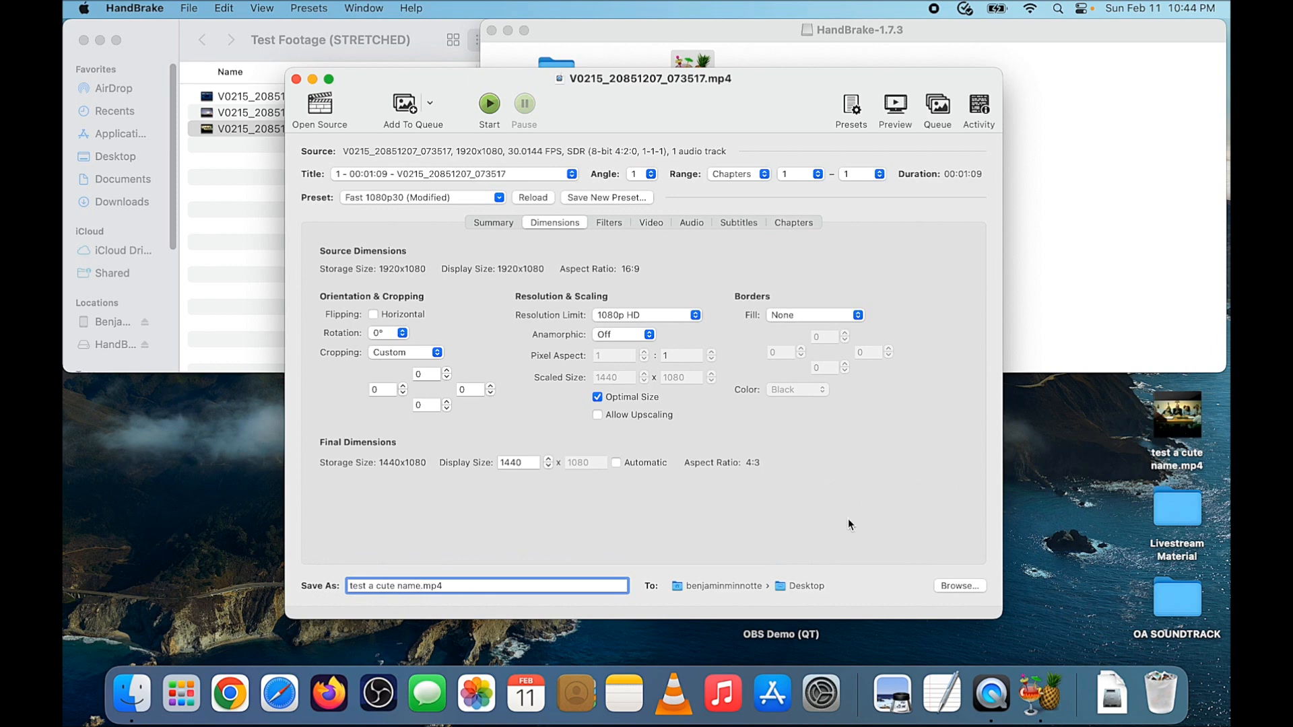
# Open test a cute name.mp4 from the desktop and scrub through it to review the encoded video
pyautogui.moveTo(1198, 427)
pyautogui.doubleClick(1193, 427)
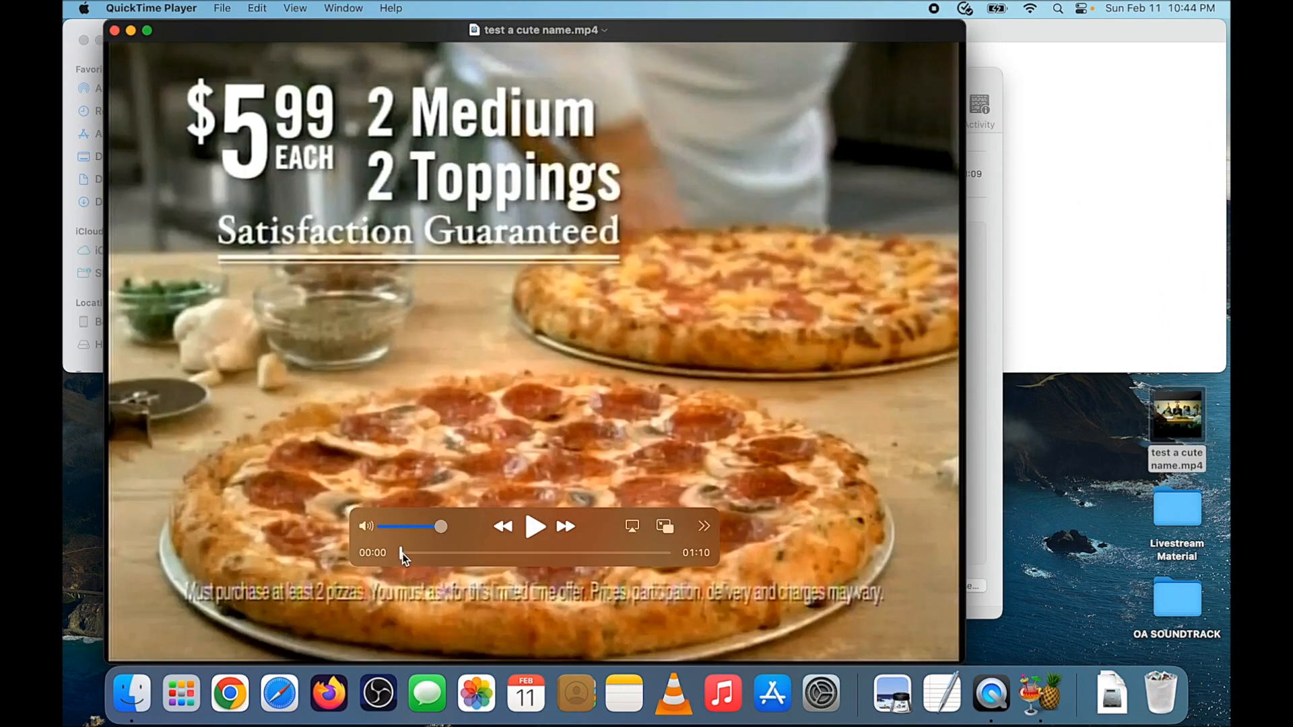
pyautogui.moveTo(403, 553); pyautogui.dragTo(435, 555)
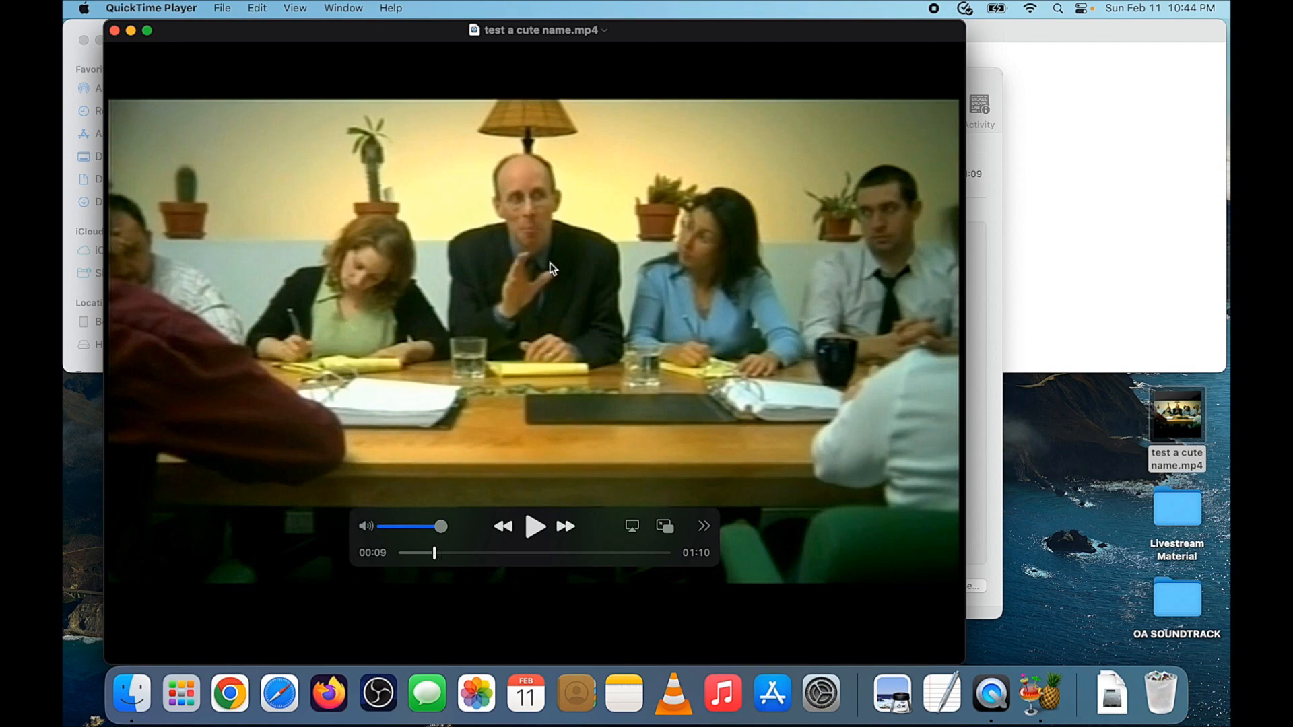
pyautogui.moveTo(434, 551); pyautogui.dragTo(642, 560)
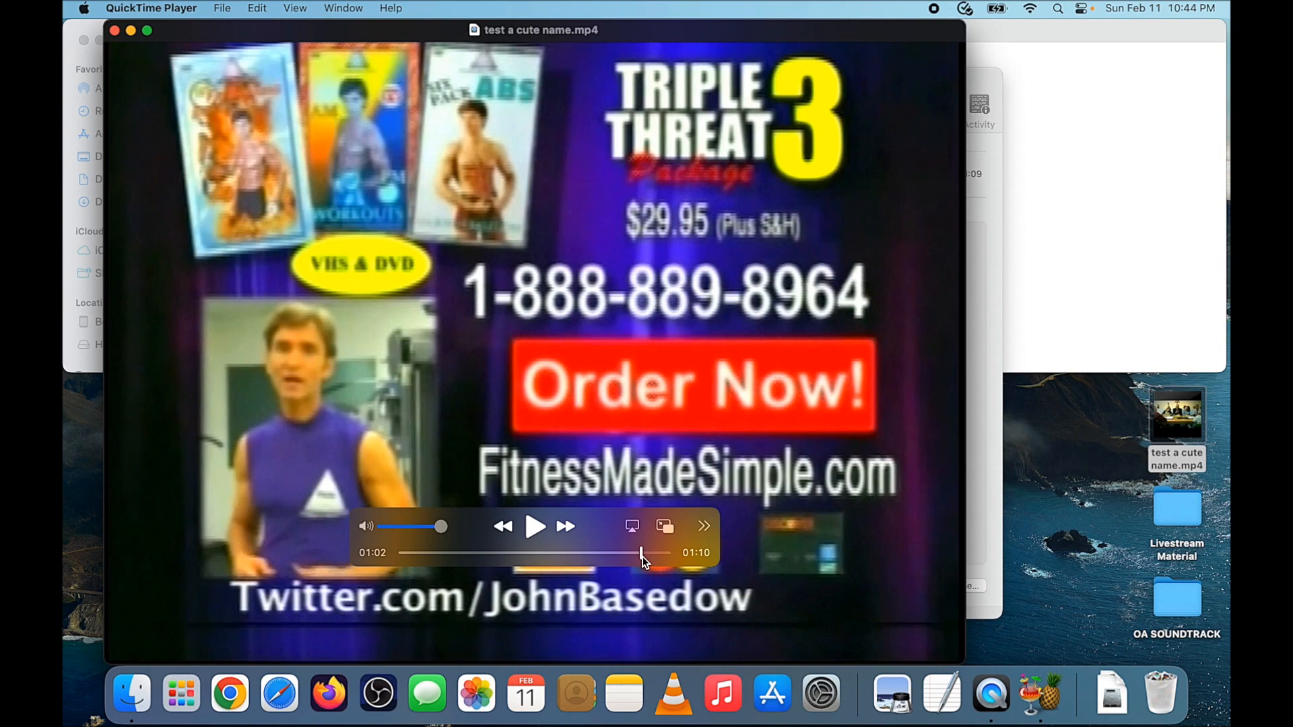
pyautogui.moveTo(642, 561); pyautogui.dragTo(410, 564)
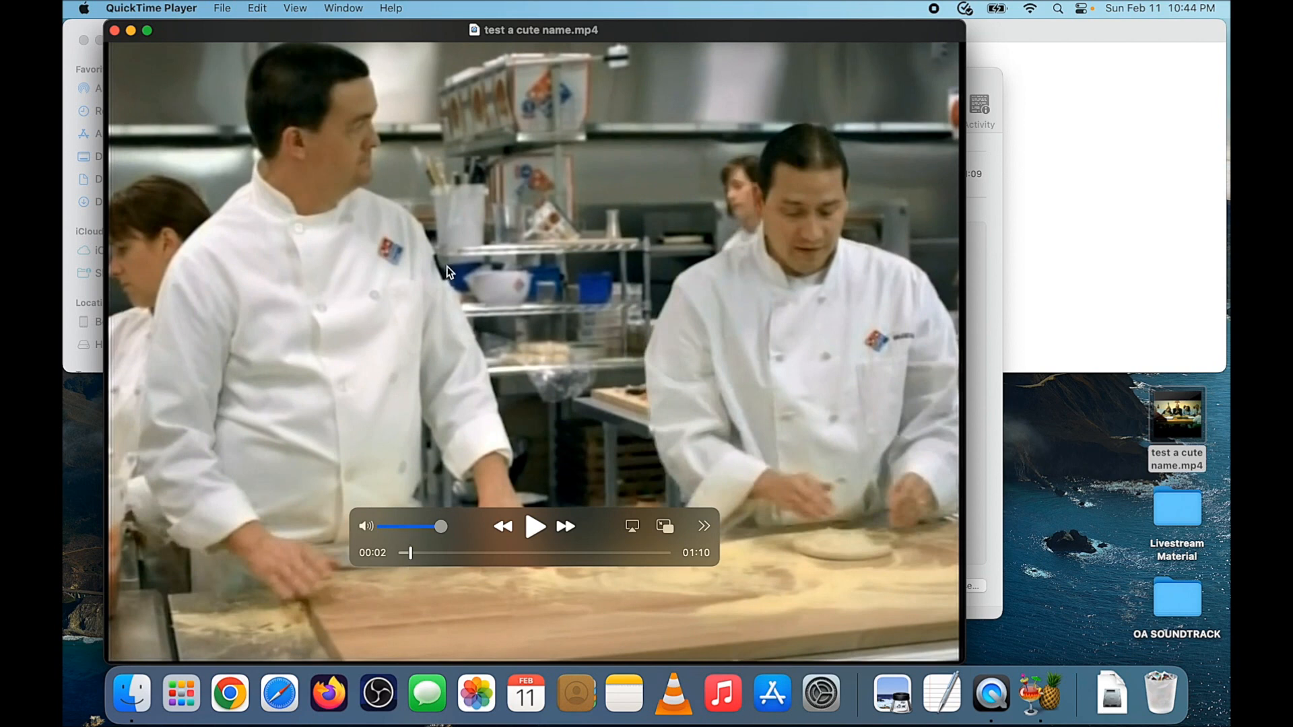
# Play and pause the encoded video, adjust the playback volume, and close the player
pyautogui.press('space')
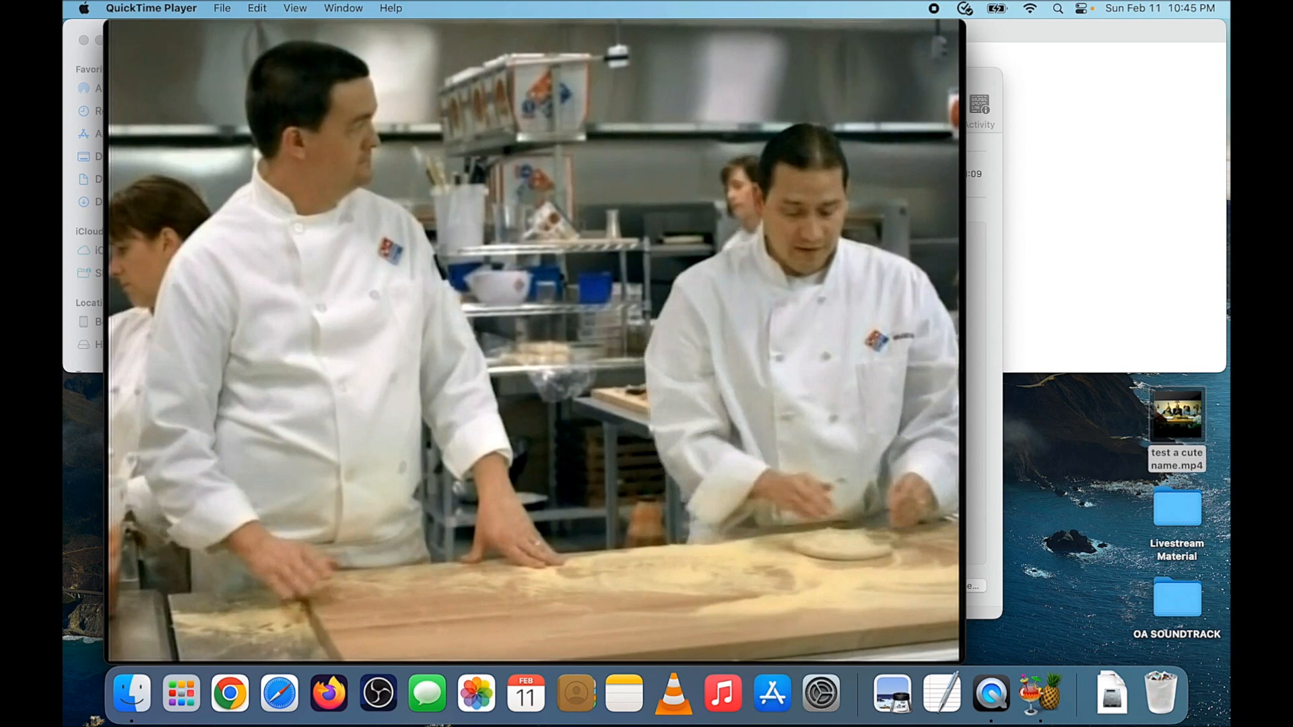
pyautogui.moveTo(677, 338)
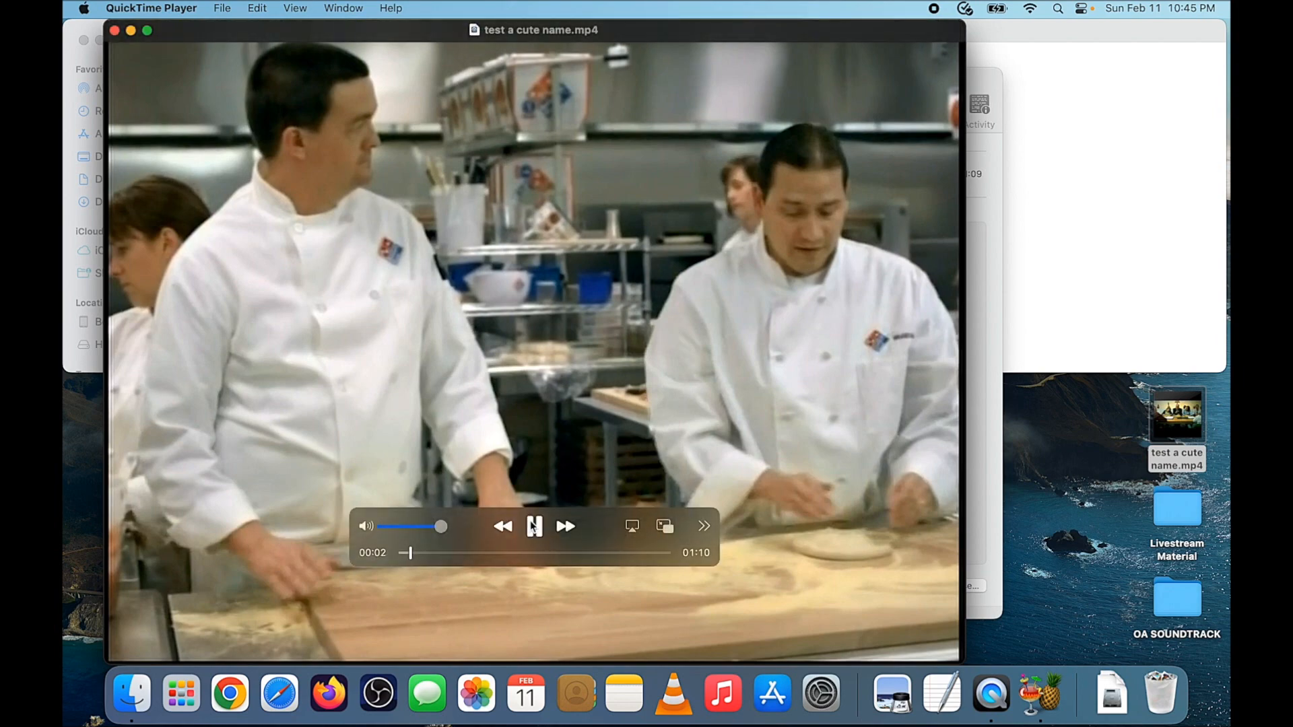
pyautogui.press('XF86AudioRaiseVolume')
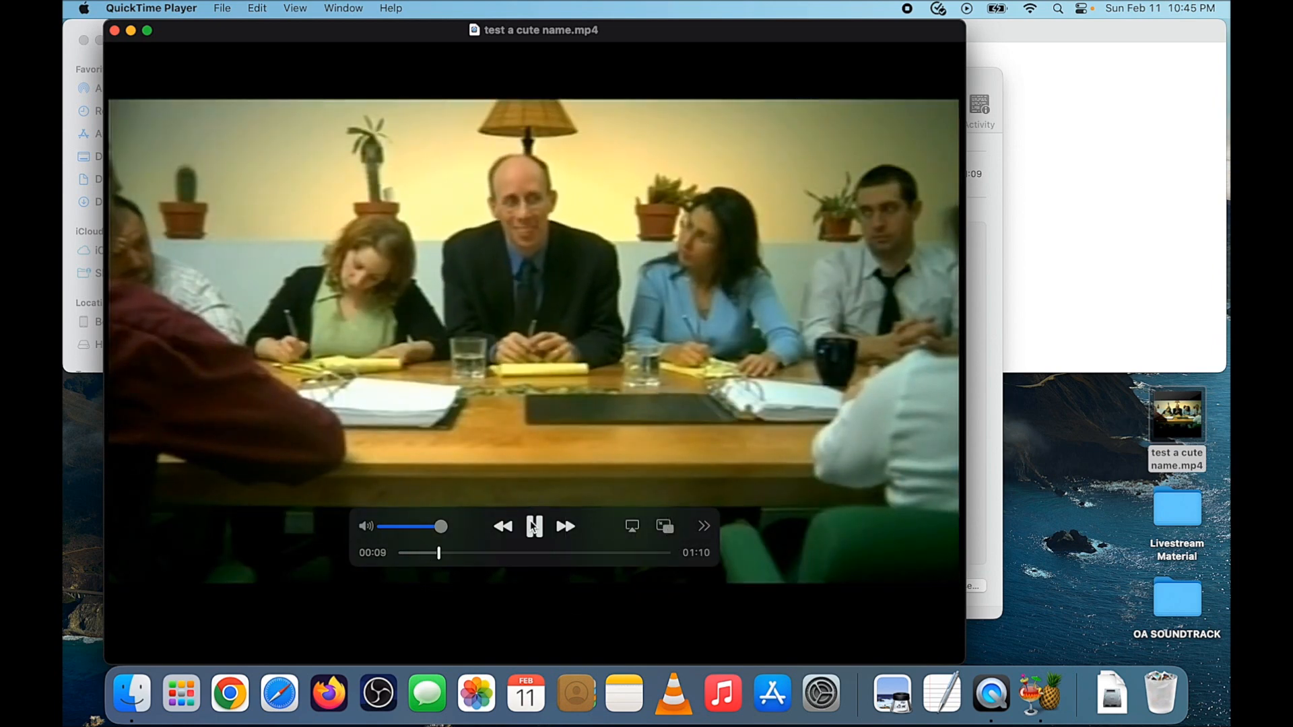
pyautogui.click(534, 527)
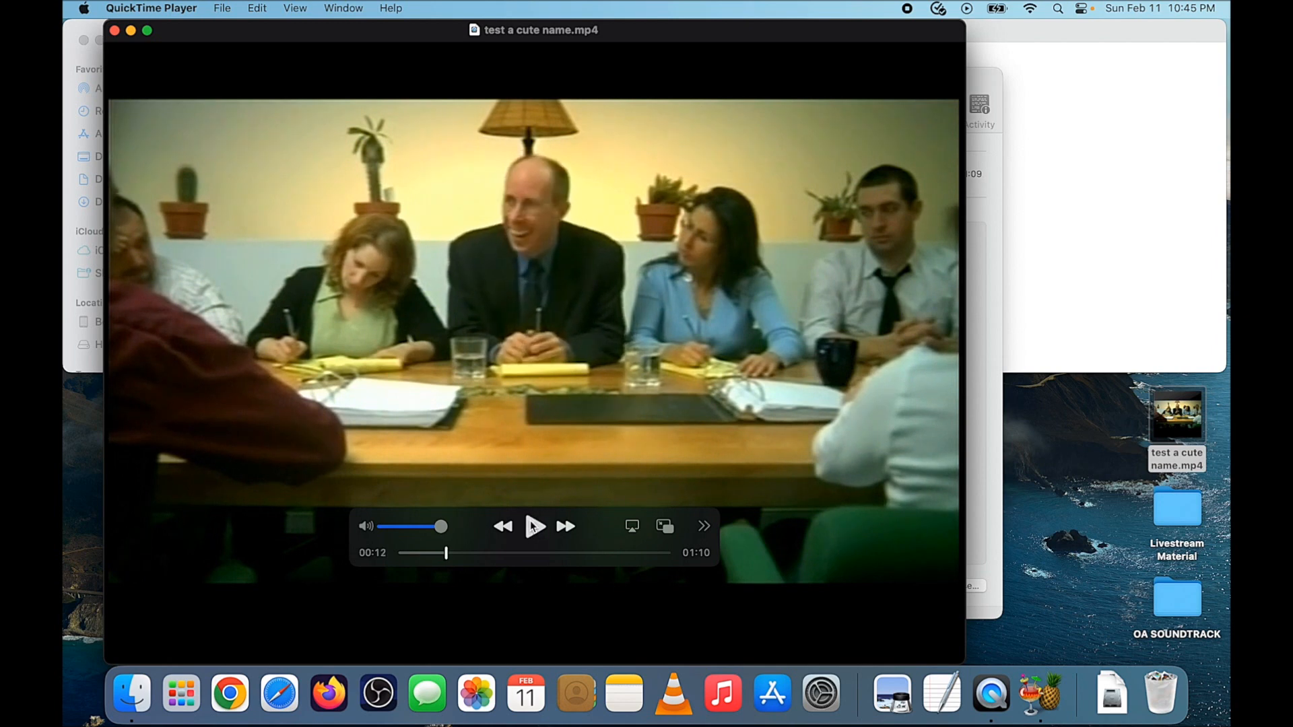
pyautogui.press('XF86AudioLowerVolume')
pyautogui.press('XF86AudioLowerVolume')
pyautogui.press('XF86AudioLowerVolume')
pyautogui.press('XF86AudioLowerVolume')
pyautogui.press('XF86AudioLowerVolume')
pyautogui.press('XF86AudioLowerVolume')
pyautogui.press('XF86AudioLowerVolume')
pyautogui.press('XF86AudioLowerVolume')
pyautogui.press('XF86AudioLowerVolume')
pyautogui.click(114, 30)
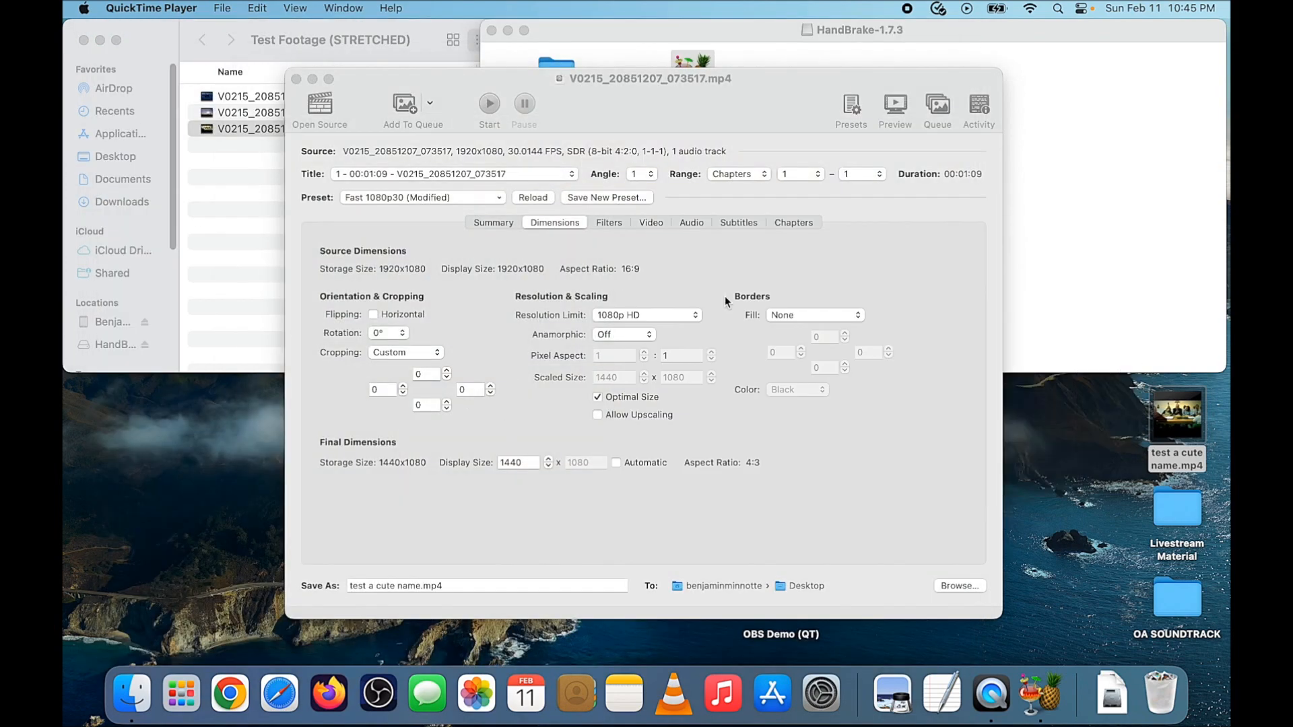